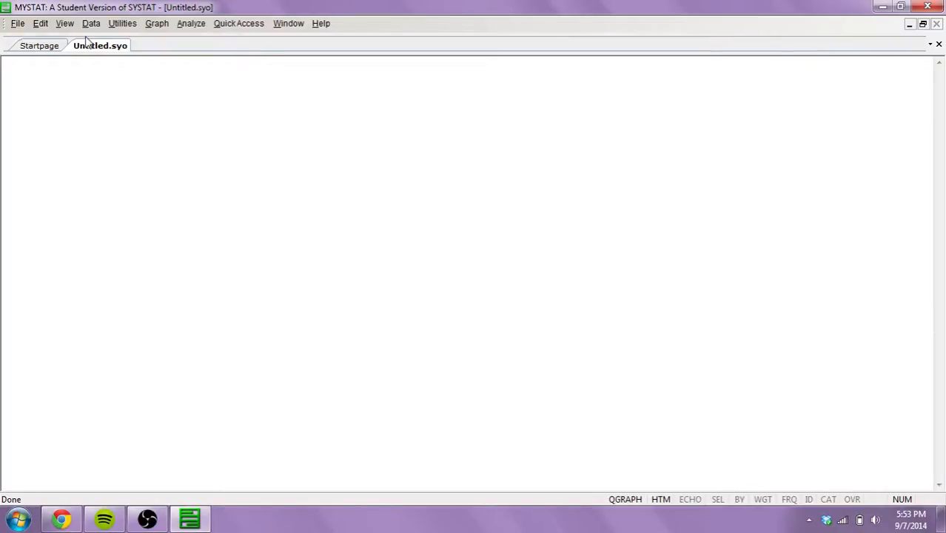
- Open the data file data1.syz from the PSY608 folder on the Desktop
{"action": "left_click", "coordinate": [25, 25]}
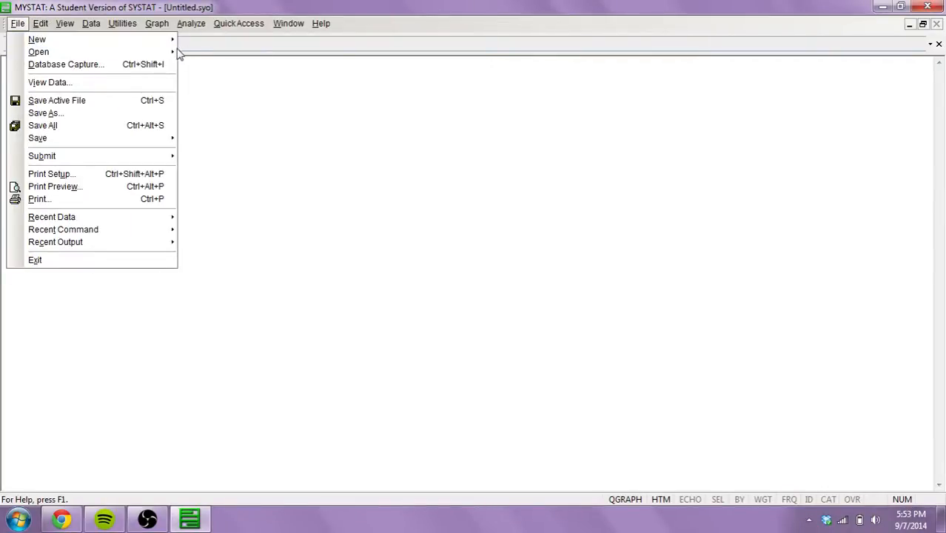
{"action": "left_click", "coordinate": [201, 56]}
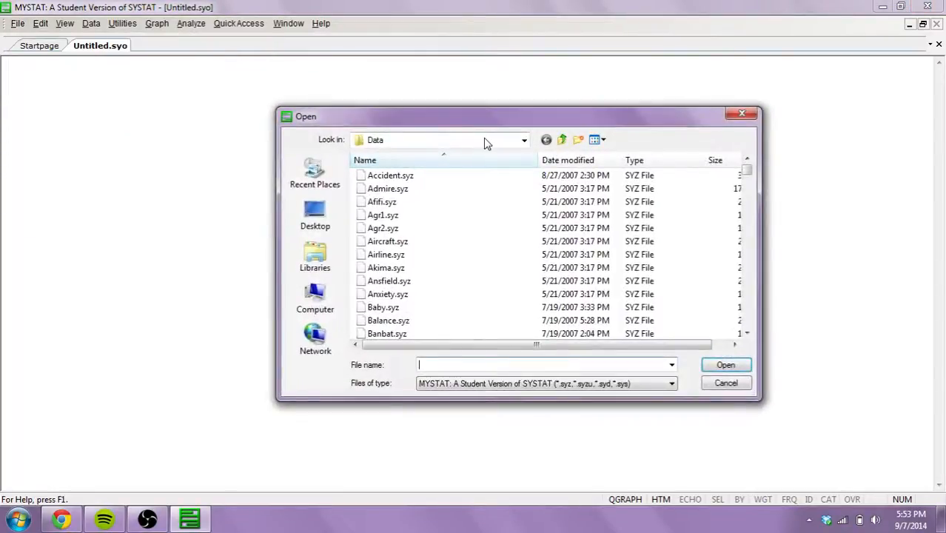
{"action": "left_click", "coordinate": [314, 214]}
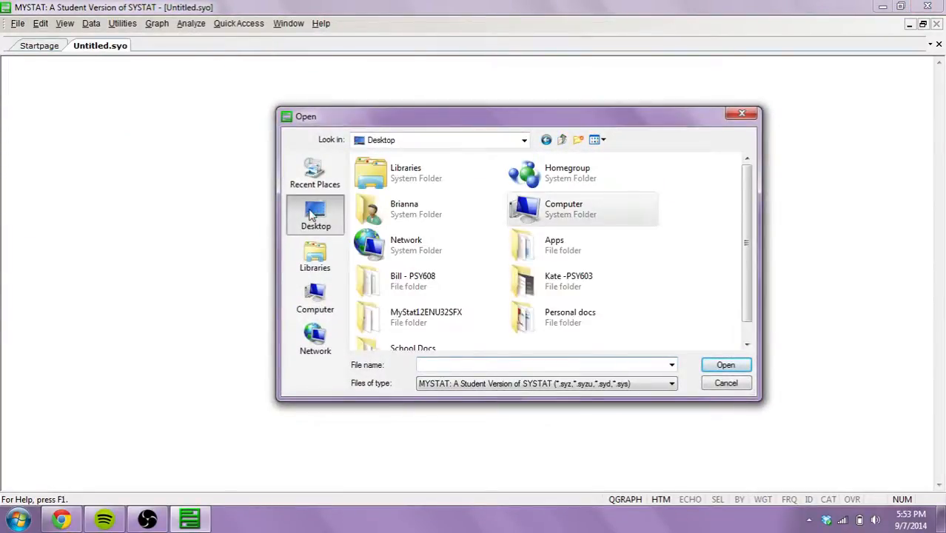
{"action": "double_click", "coordinate": [416, 287]}
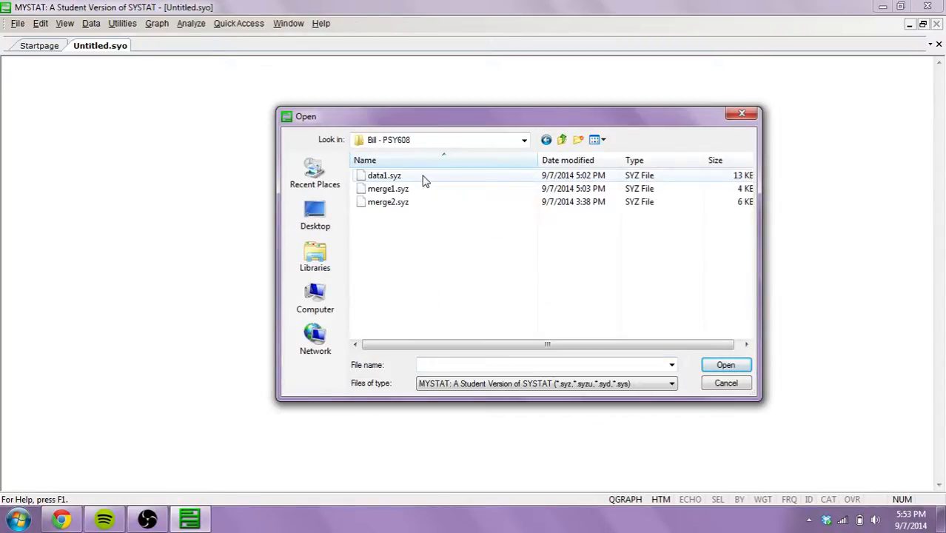
{"action": "left_click", "coordinate": [385, 176]}
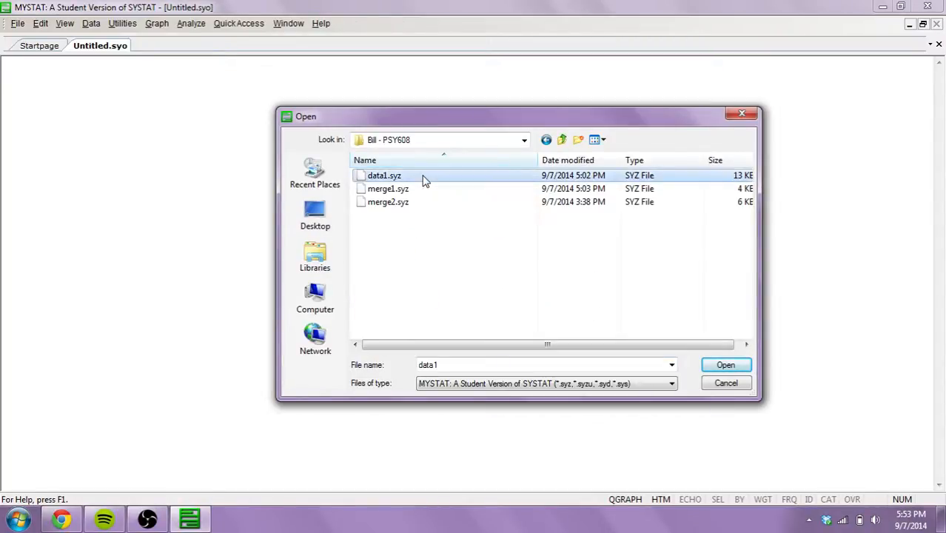
{"action": "left_click", "coordinate": [723, 365]}
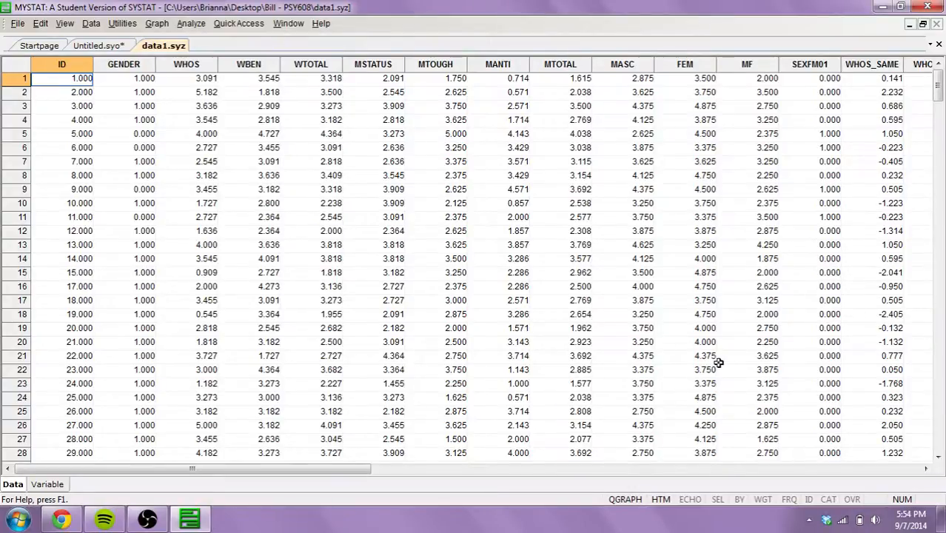
- Run basic statistics on GENDER, WHOS, WBEN and WTOTAL with N, minimum, maximum, arithmetic mean and SD
{"action": "left_click", "coordinate": [197, 25]}
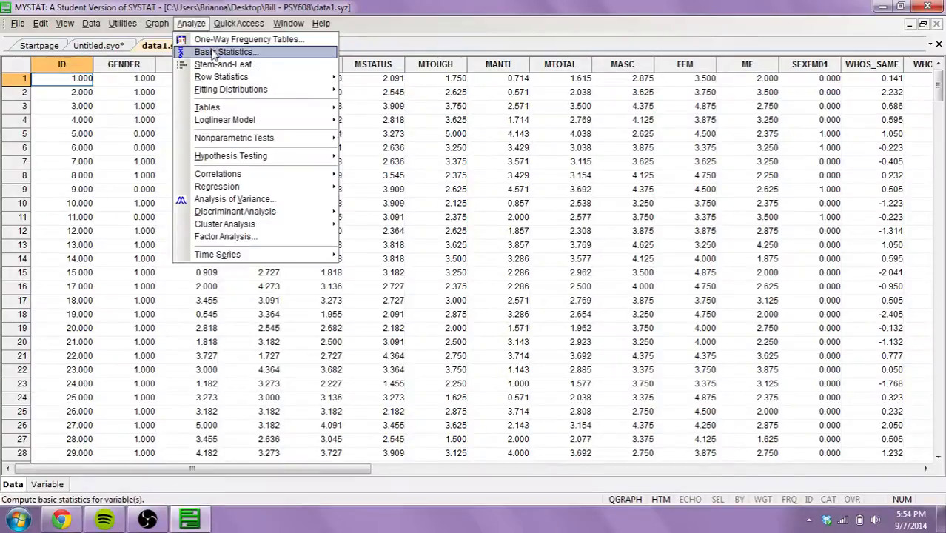
{"action": "left_click", "coordinate": [213, 53]}
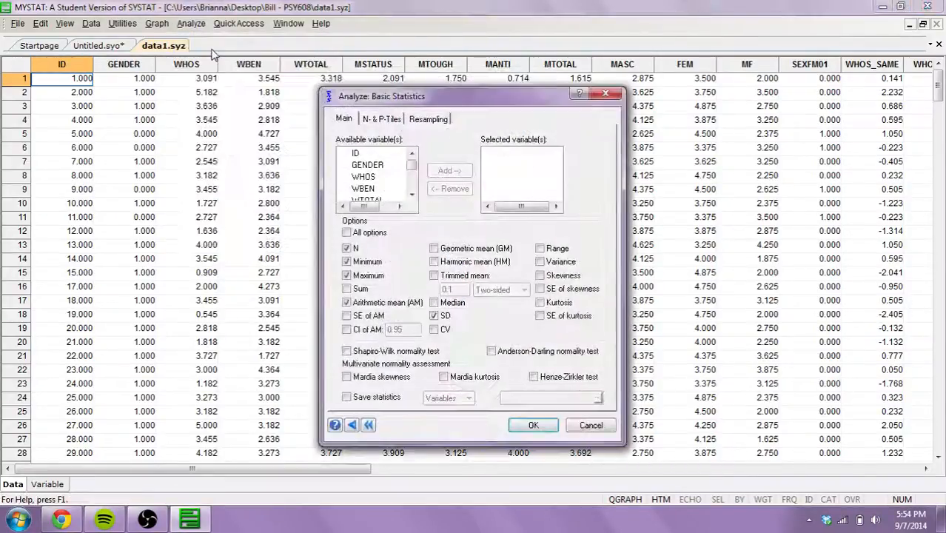
{"action": "left_click", "coordinate": [370, 166]}
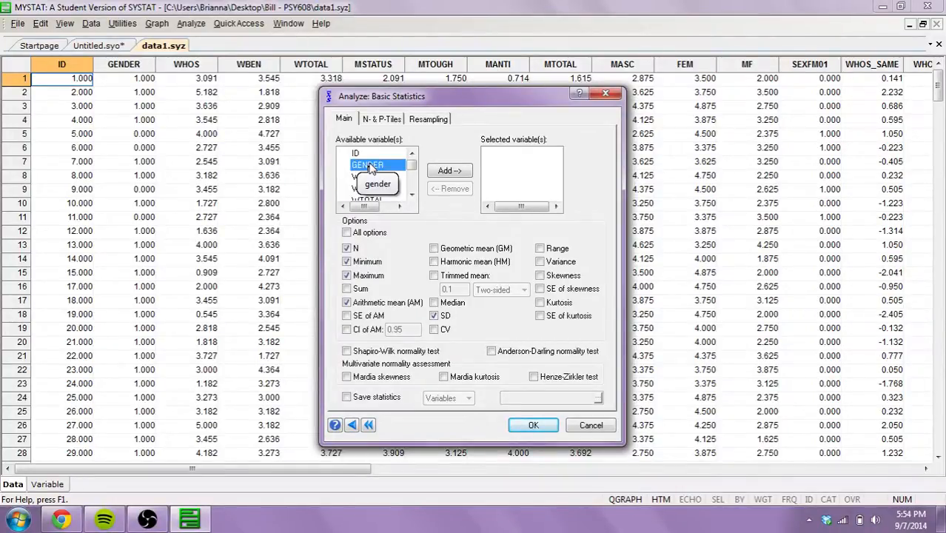
{"action": "key", "text": "shift+Down"}
{"action": "key", "text": "shift+Down"}
{"action": "key", "text": "shift+Down"}
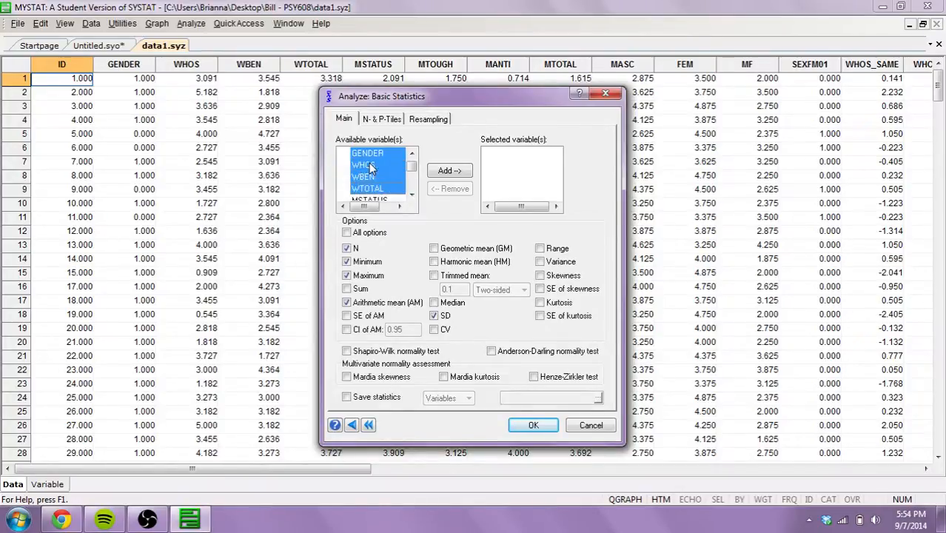
{"action": "left_click", "coordinate": [459, 172]}
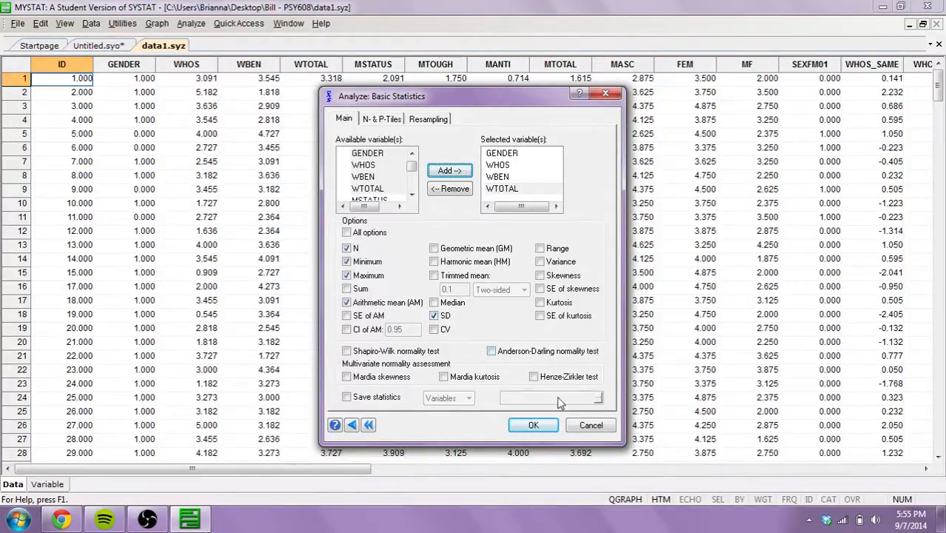
{"action": "left_click", "coordinate": [533, 427]}
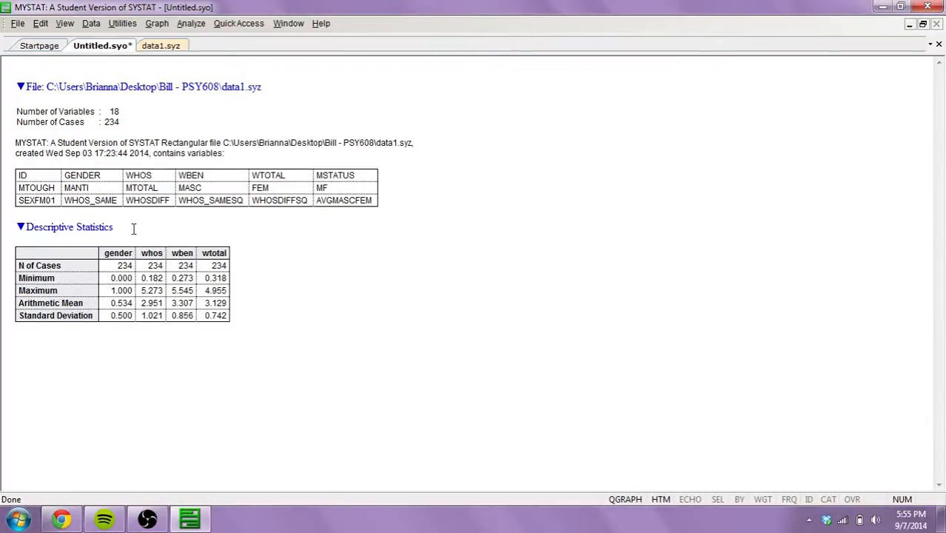
- Select the Descriptive Statistics heading and table in the output, dismissing the Windows color scheme prompt
{"action": "left_click_drag", "start_coordinate": [252, 309], "coordinate": [17, 230]}
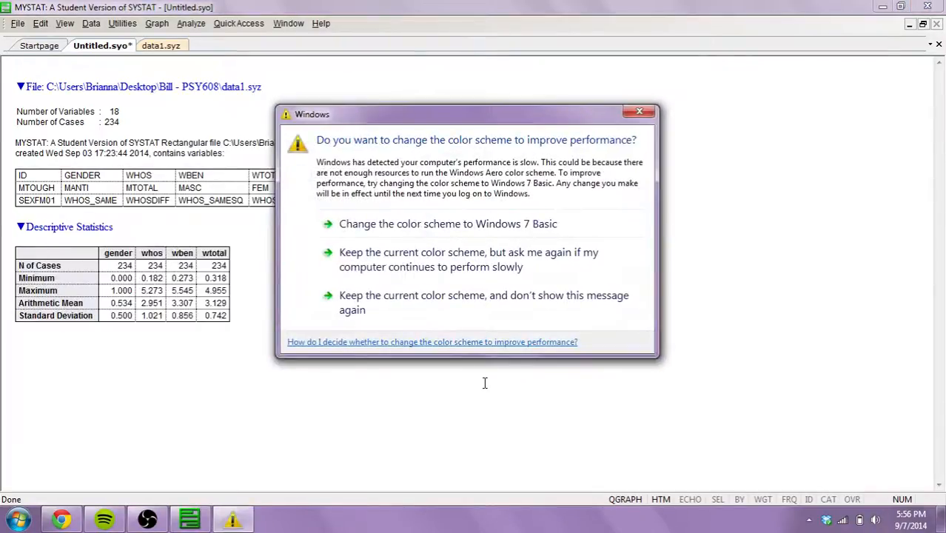
{"action": "left_click", "coordinate": [648, 112]}
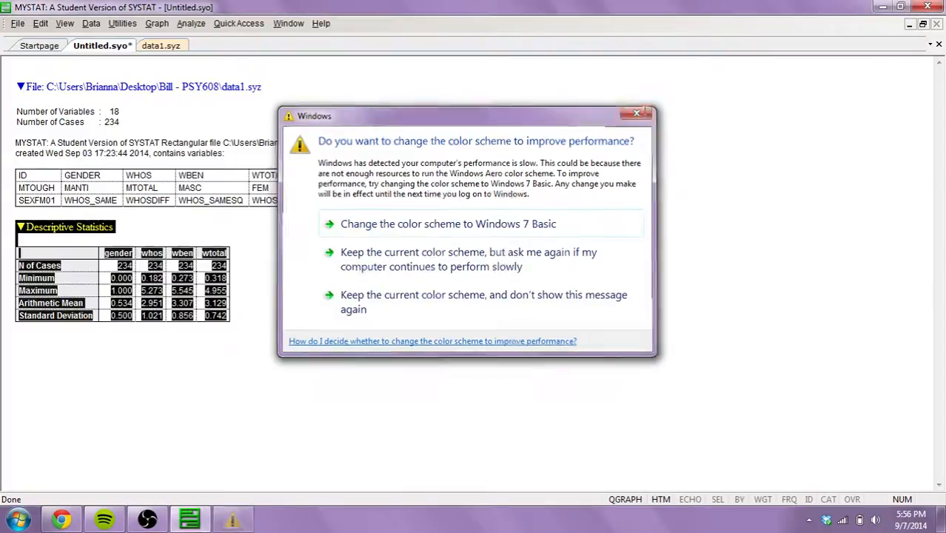
- Save the data1.syz data file under the new name order in the same folder
{"action": "left_click", "coordinate": [168, 48]}
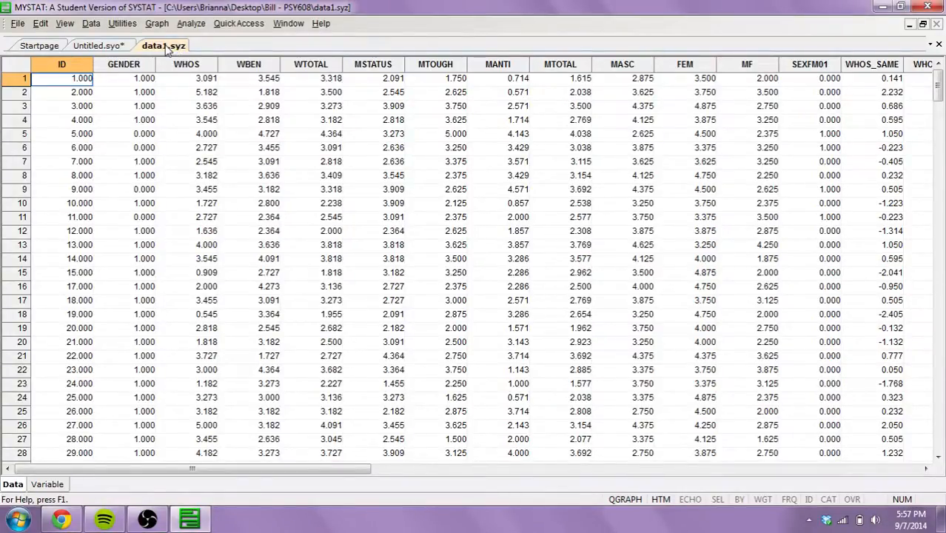
{"action": "left_click", "coordinate": [17, 25]}
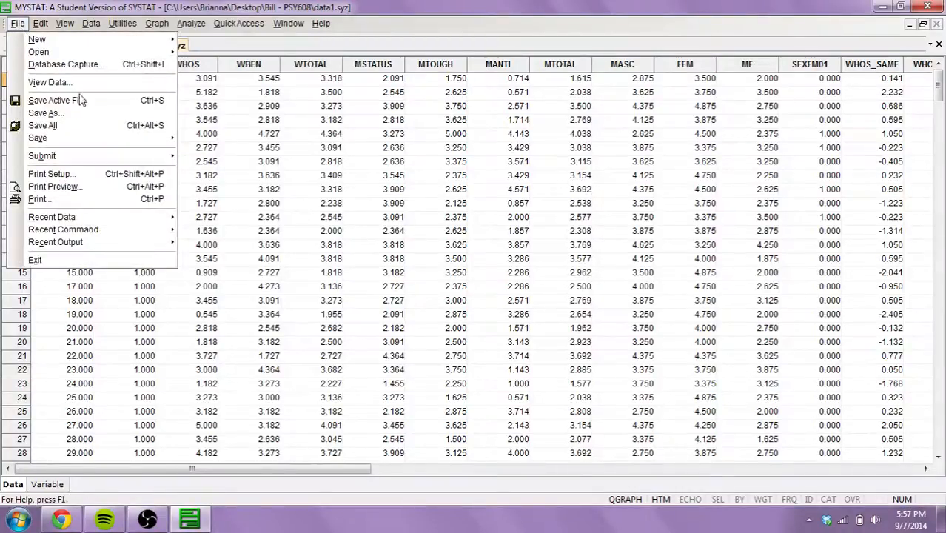
{"action": "left_click", "coordinate": [46, 113]}
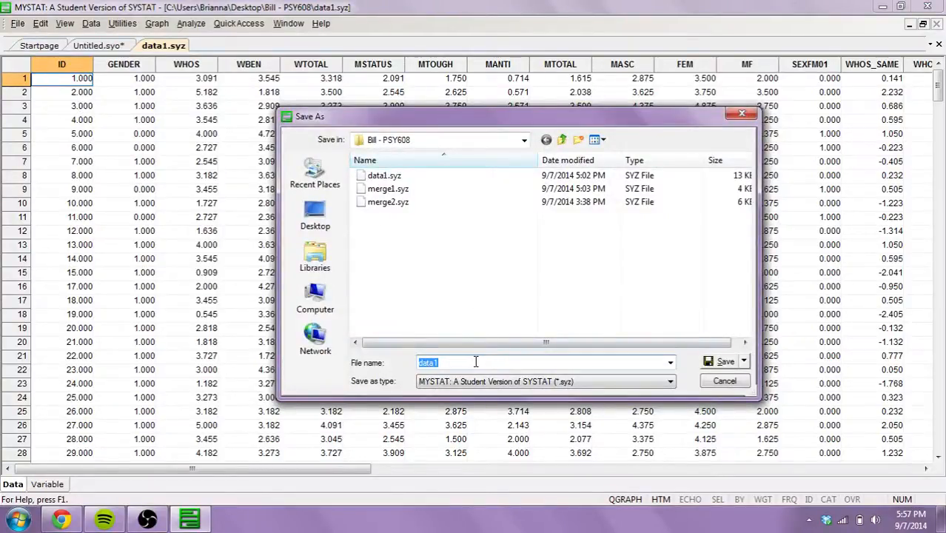
{"action": "type", "text": "order"}
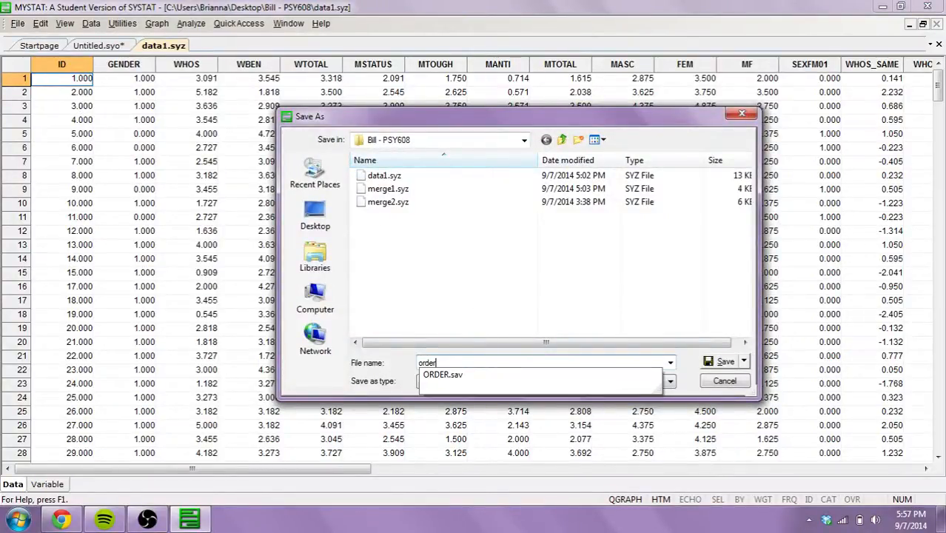
{"action": "left_click", "coordinate": [690, 361]}
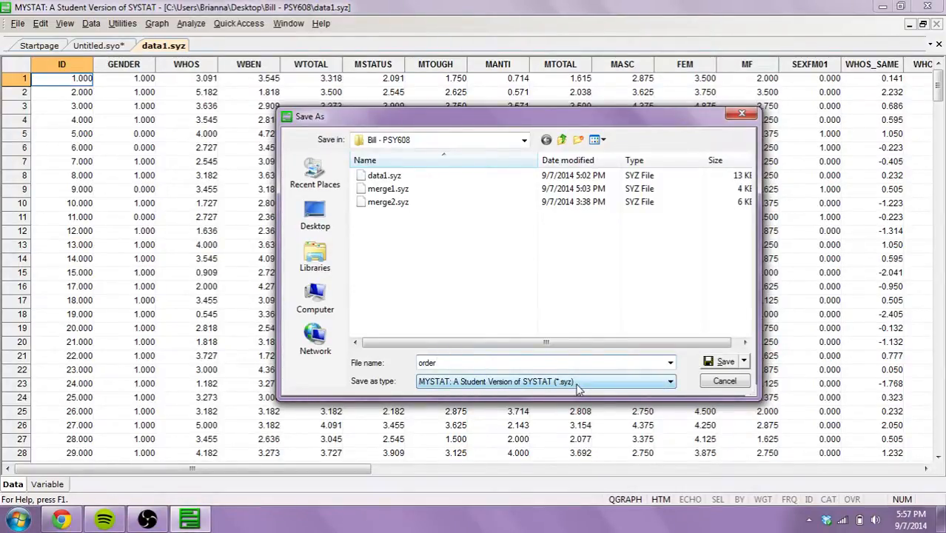
{"action": "left_click", "coordinate": [722, 361]}
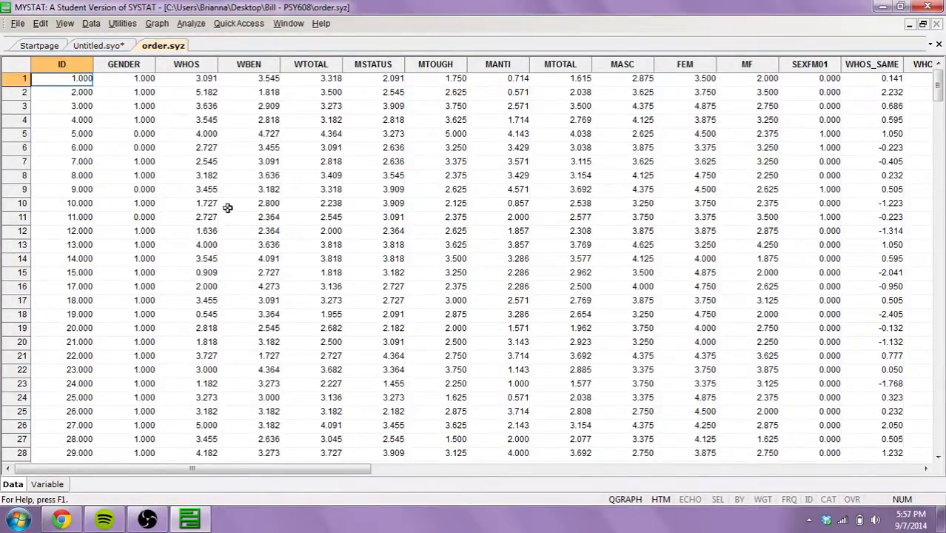
- Delete the FEM and MF variables from the data file and keep the current Windows color scheme
{"action": "left_click", "coordinate": [690, 65]}
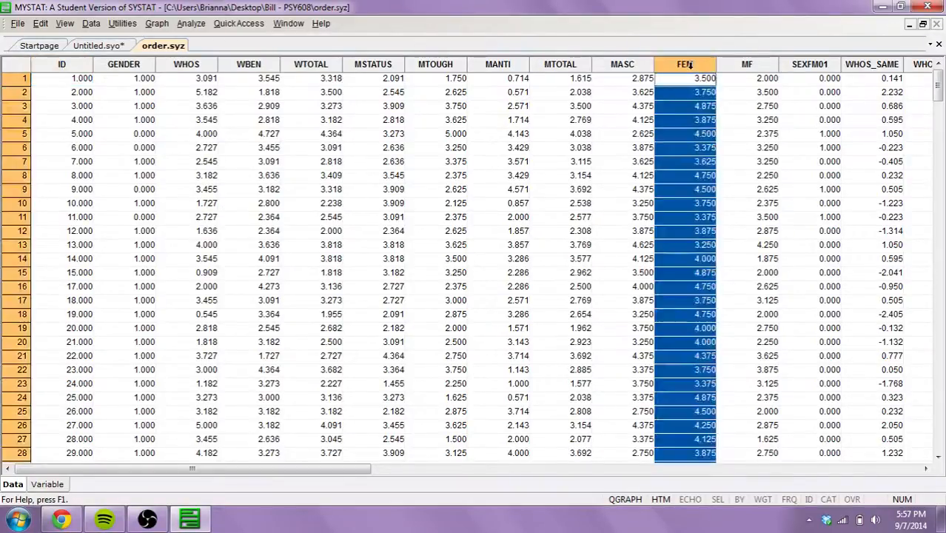
{"action": "left_click", "coordinate": [733, 64], "text": "shift"}
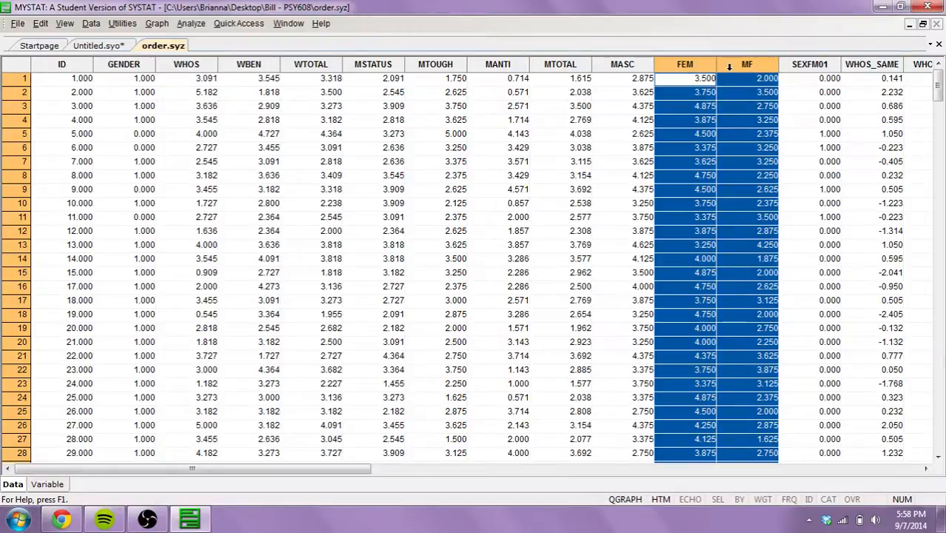
{"action": "right_click", "coordinate": [732, 71]}
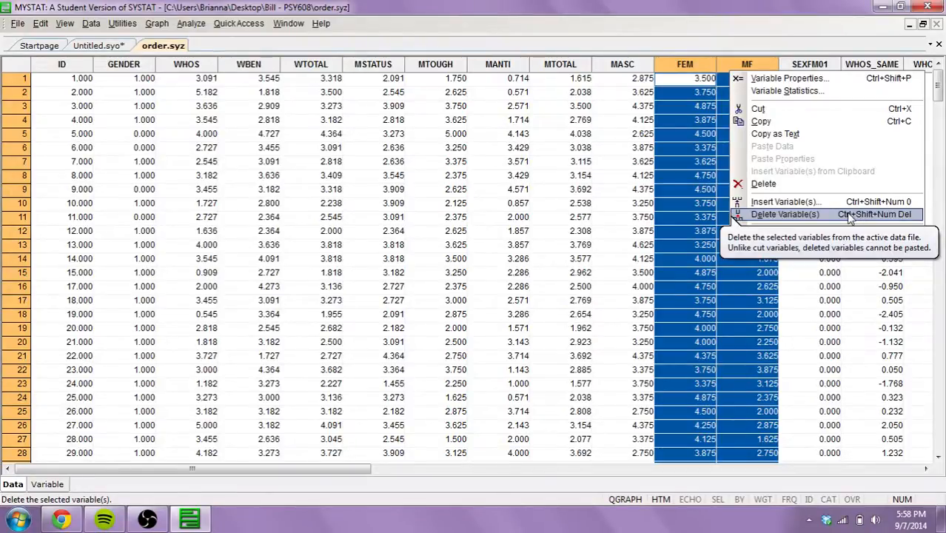
{"action": "left_click", "coordinate": [850, 215]}
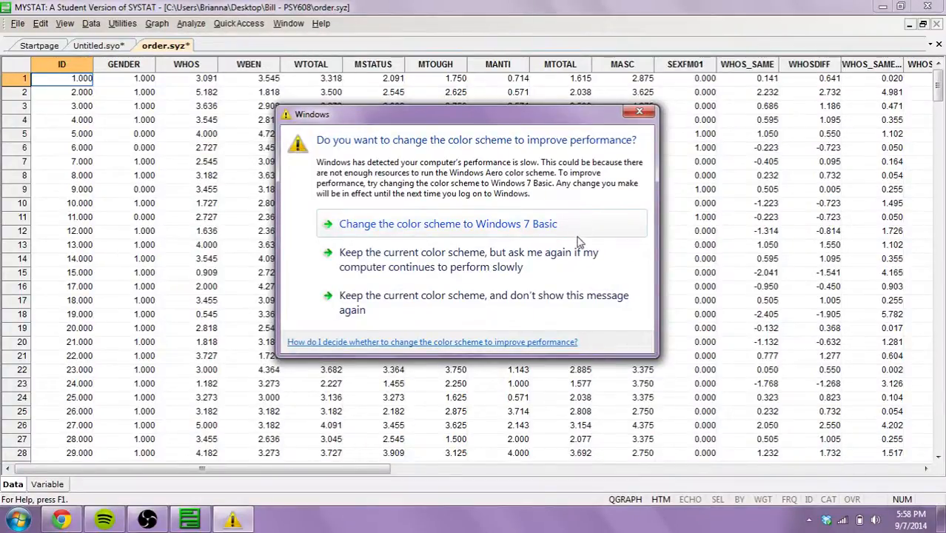
{"action": "left_click", "coordinate": [568, 268]}
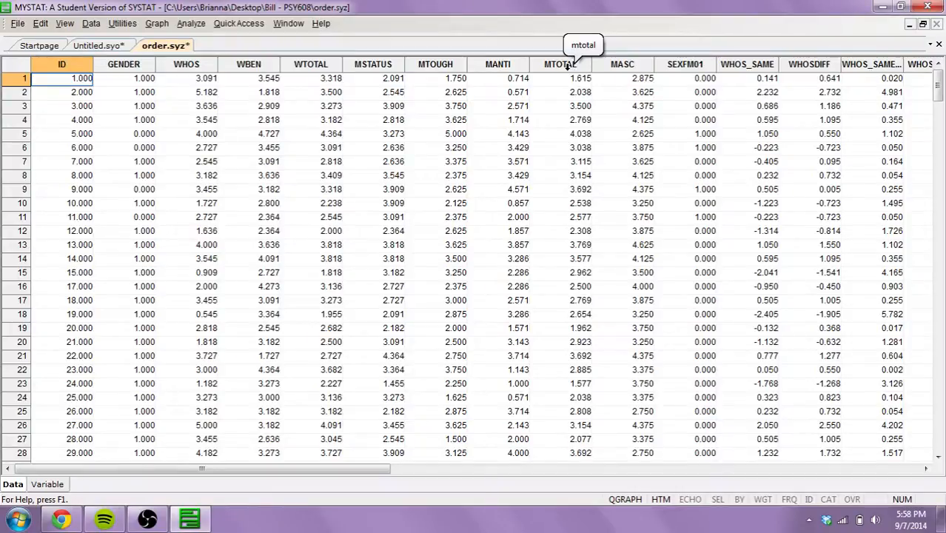
- Insert one variable named NEWVAR after the GENDER column
{"action": "left_click", "coordinate": [501, 64]}
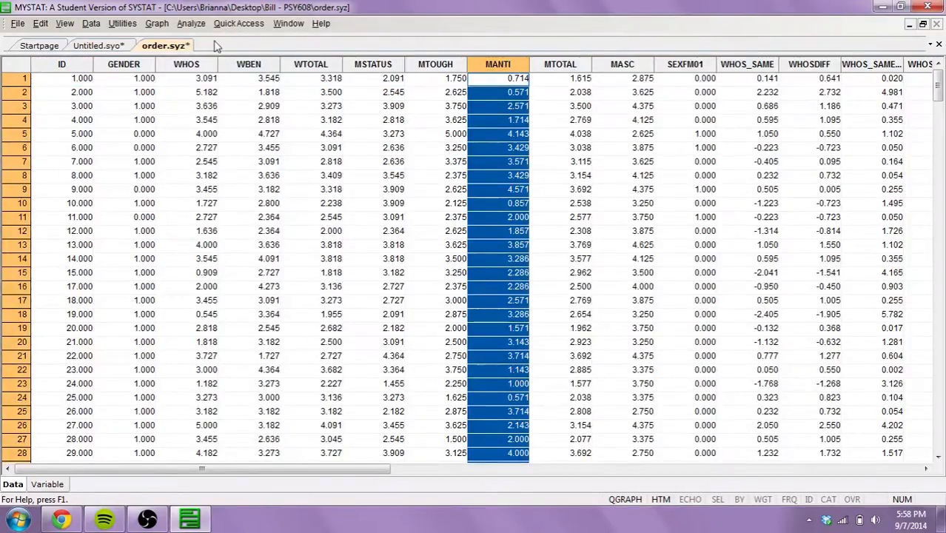
{"action": "left_click", "coordinate": [139, 65]}
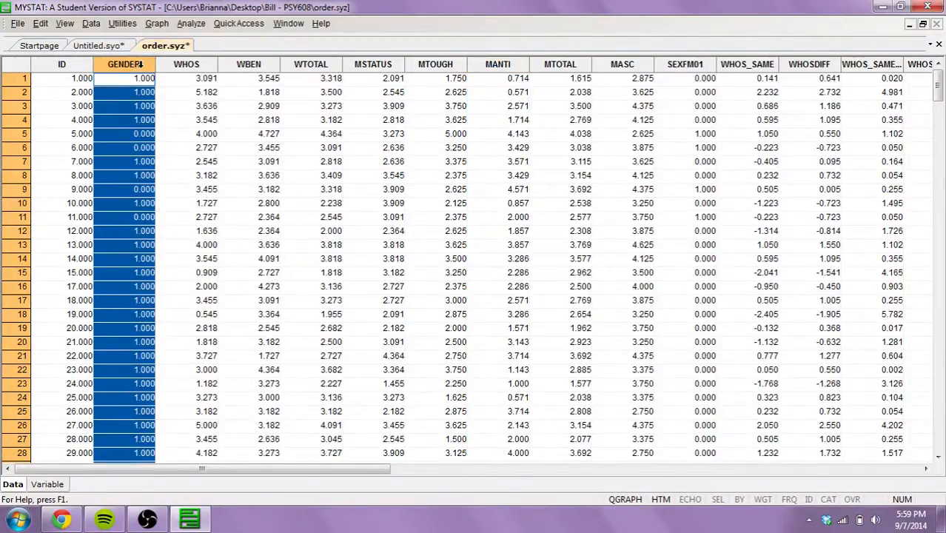
{"action": "right_click", "coordinate": [141, 70]}
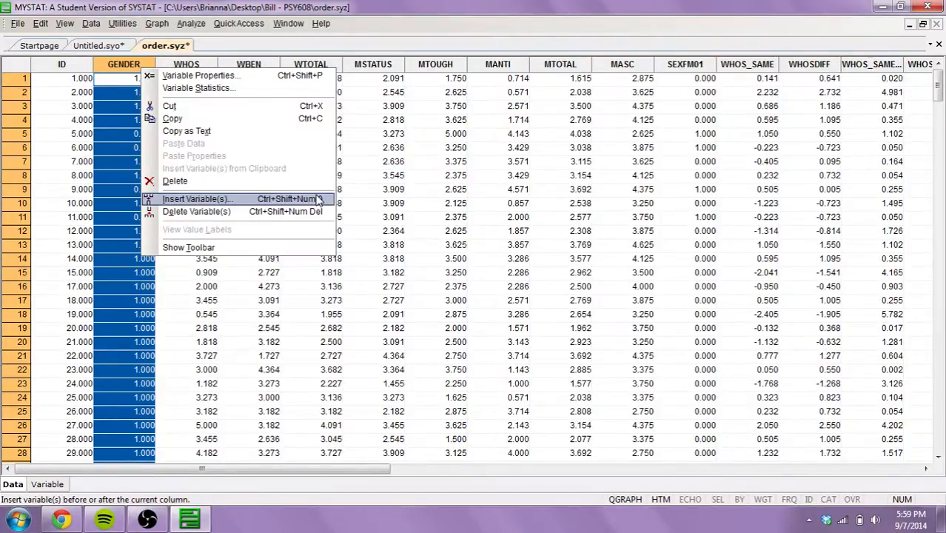
{"action": "left_click", "coordinate": [199, 199]}
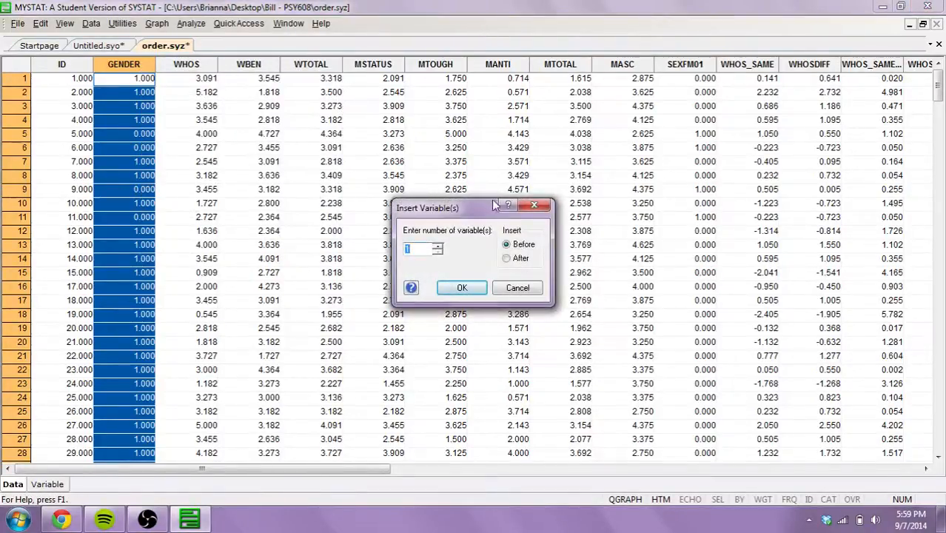
{"action": "left_click", "coordinate": [506, 258]}
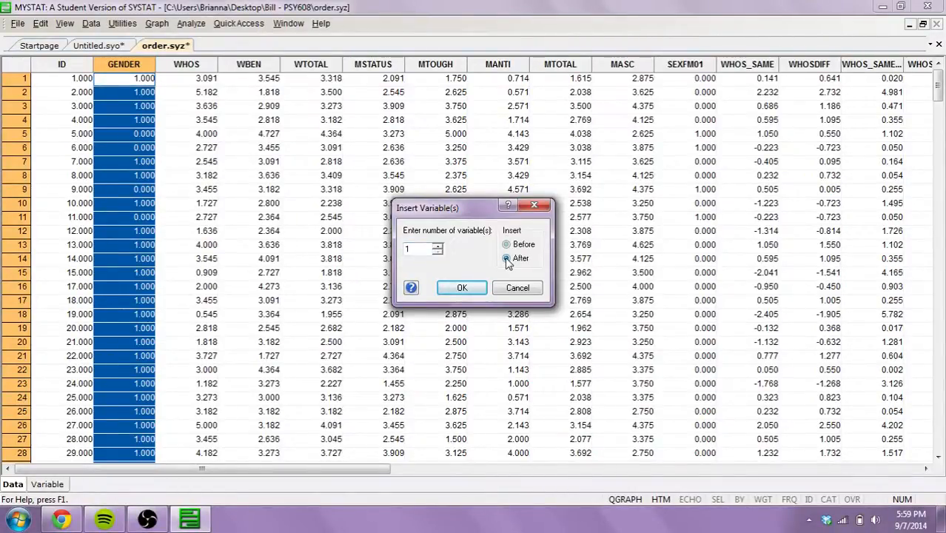
{"action": "left_click", "coordinate": [465, 287]}
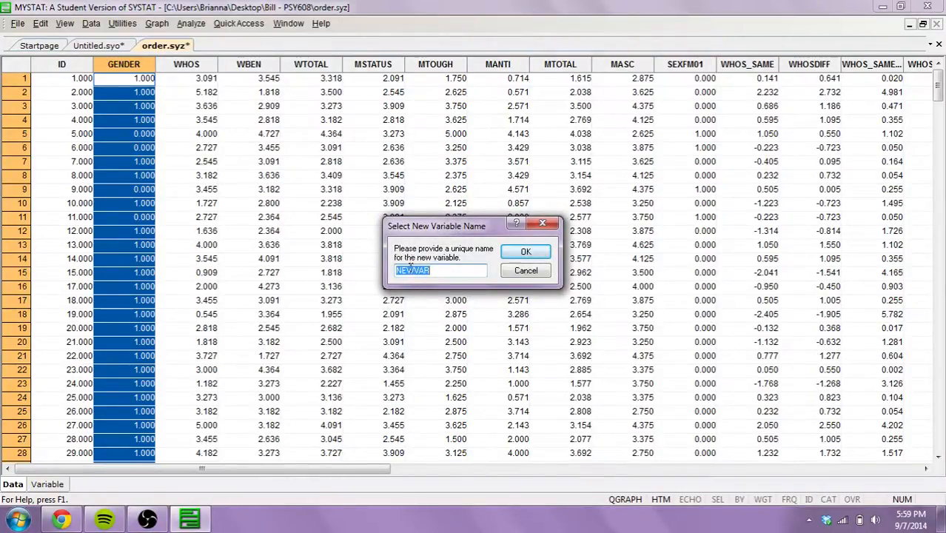
{"action": "left_click", "coordinate": [526, 253]}
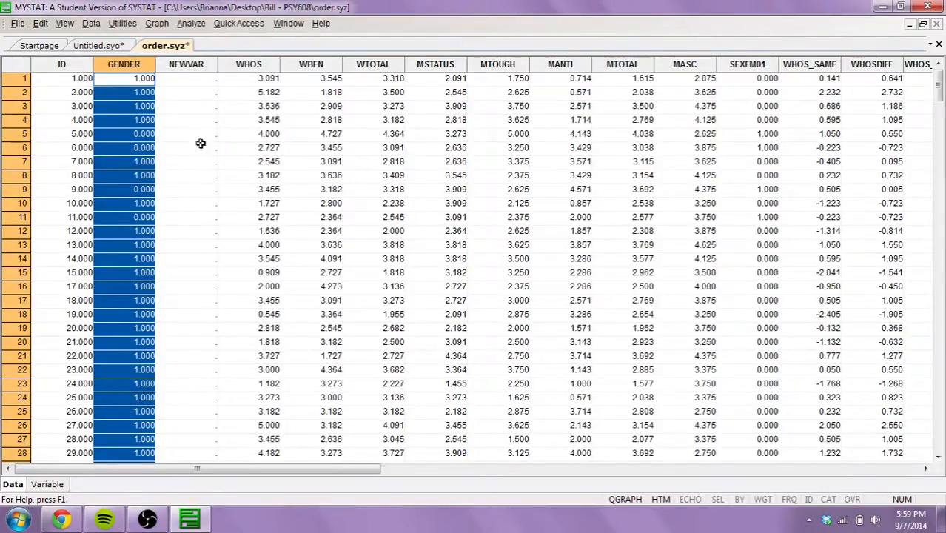
- Cut the MANTI variable's column and paste its data into the NEWVAR column
{"action": "left_click", "coordinate": [569, 66]}
{"action": "right_click", "coordinate": [573, 71]}
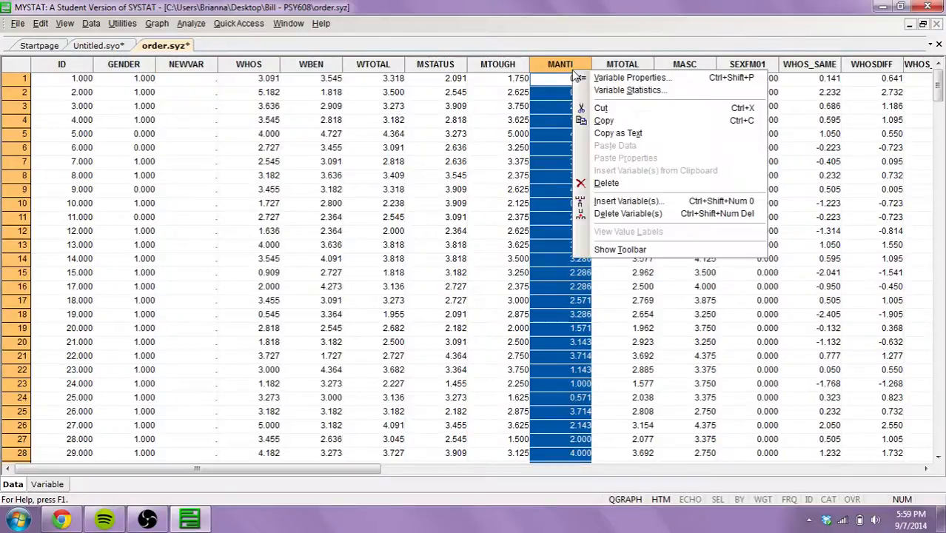
{"action": "left_click", "coordinate": [642, 109]}
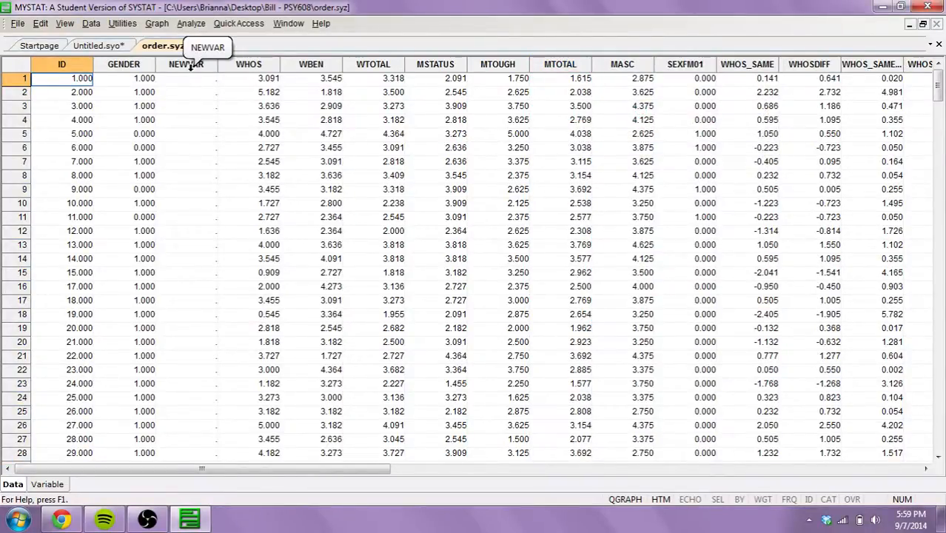
{"action": "left_click", "coordinate": [191, 65]}
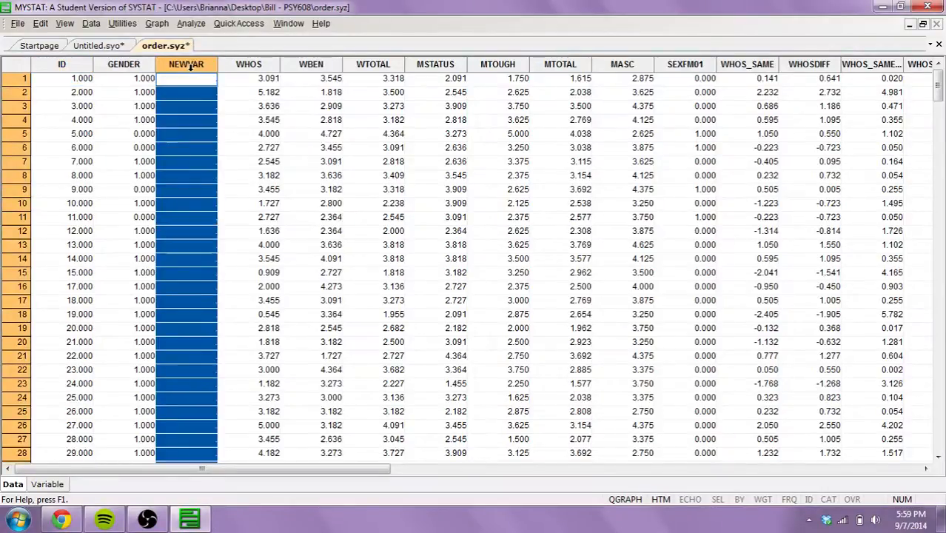
{"action": "right_click", "coordinate": [190, 67]}
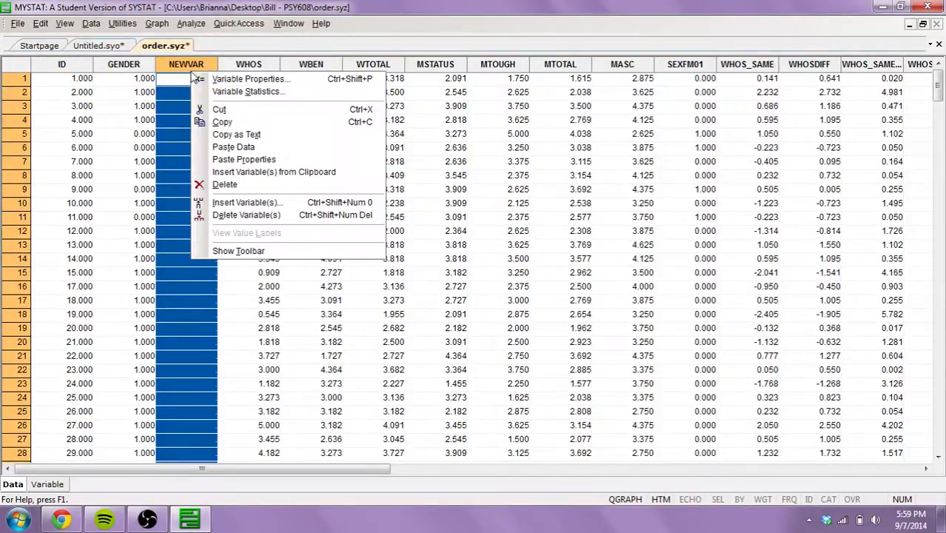
{"action": "left_click", "coordinate": [263, 147]}
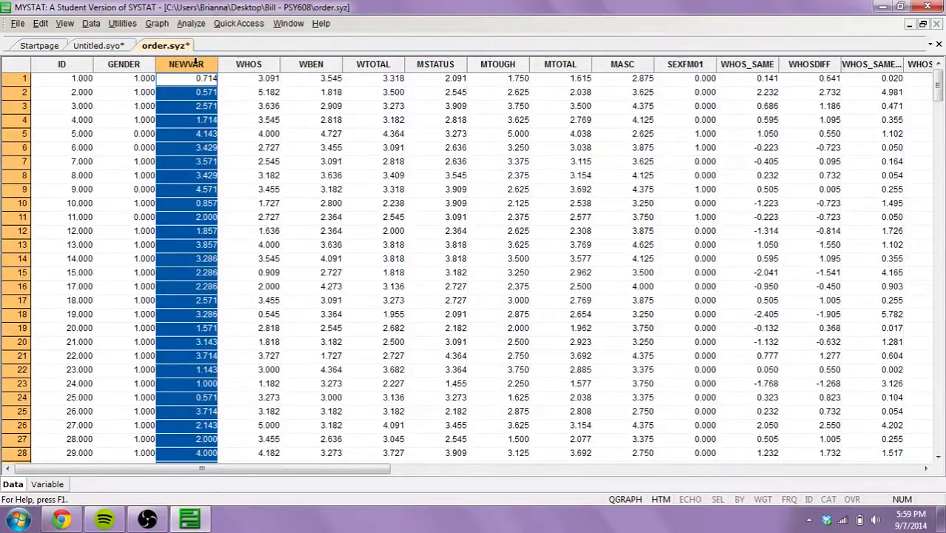
- Rename the NEWVAR variable as MANTI, and keep the current Windows color scheme without showing the message again
{"action": "left_click", "coordinate": [48, 485]}
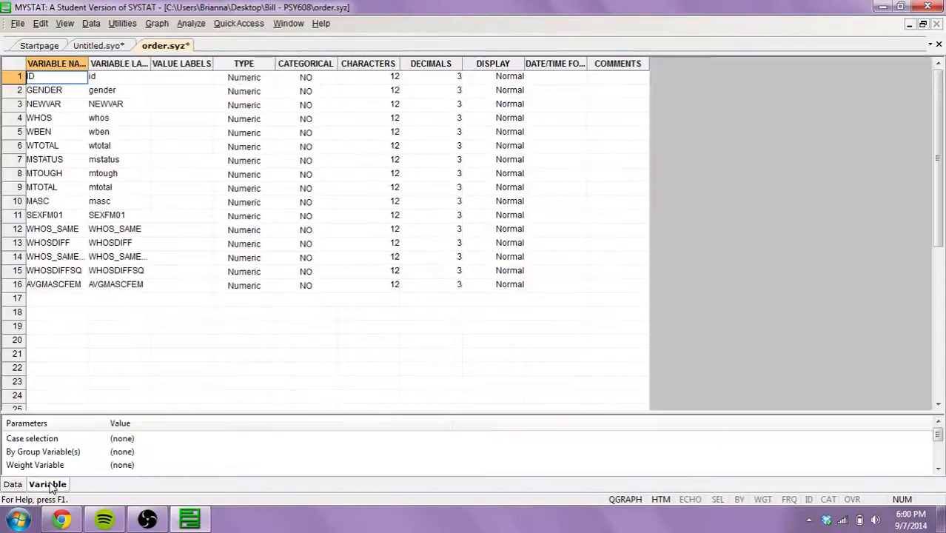
{"action": "left_click", "coordinate": [55, 106]}
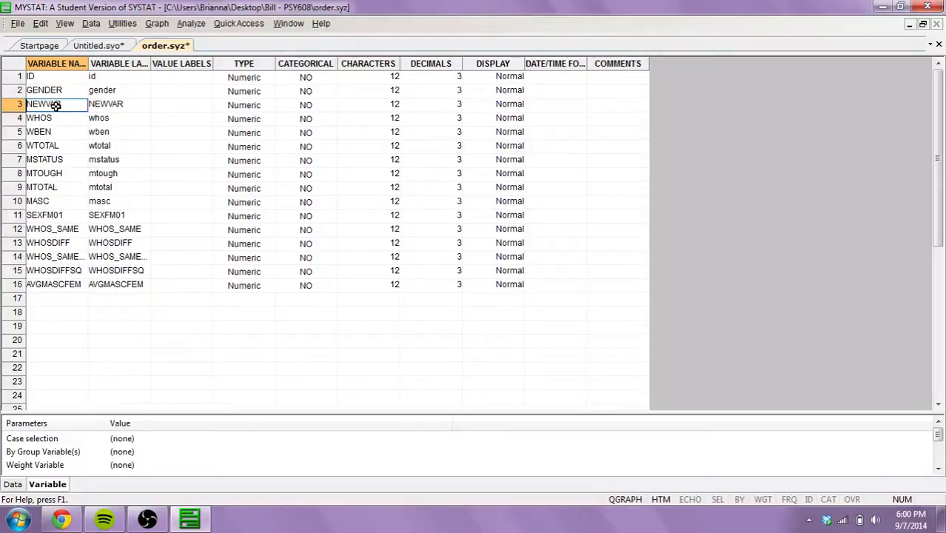
{"action": "type", "text": "MANTI"}
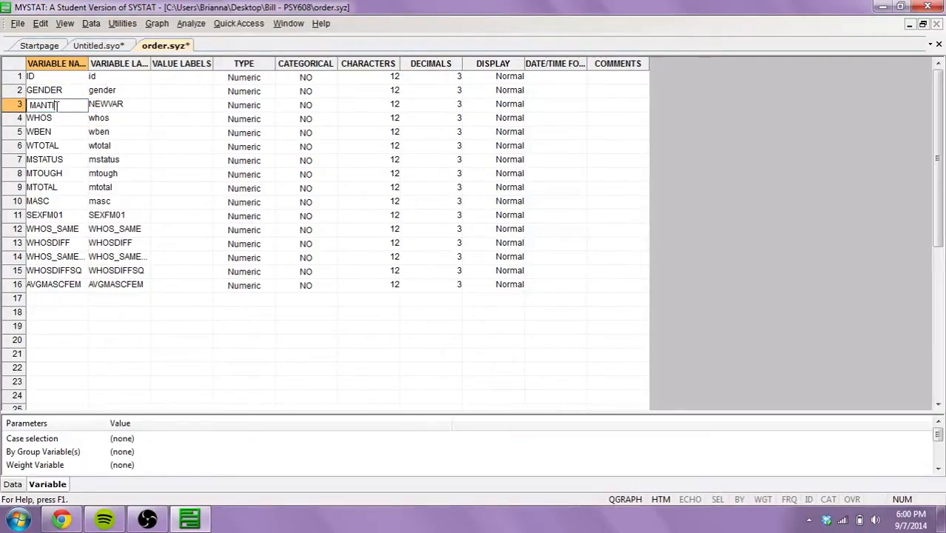
{"action": "key", "text": "Return"}
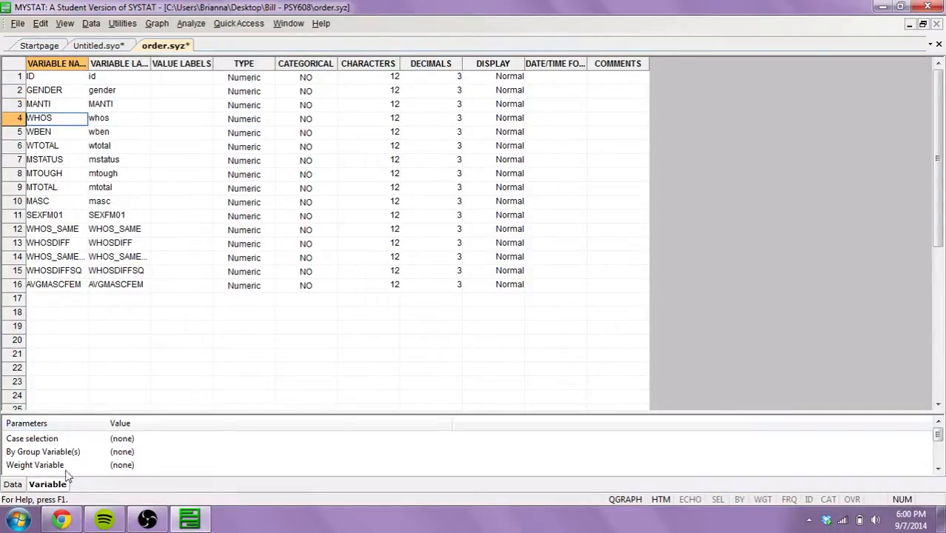
{"action": "left_click", "coordinate": [13, 486]}
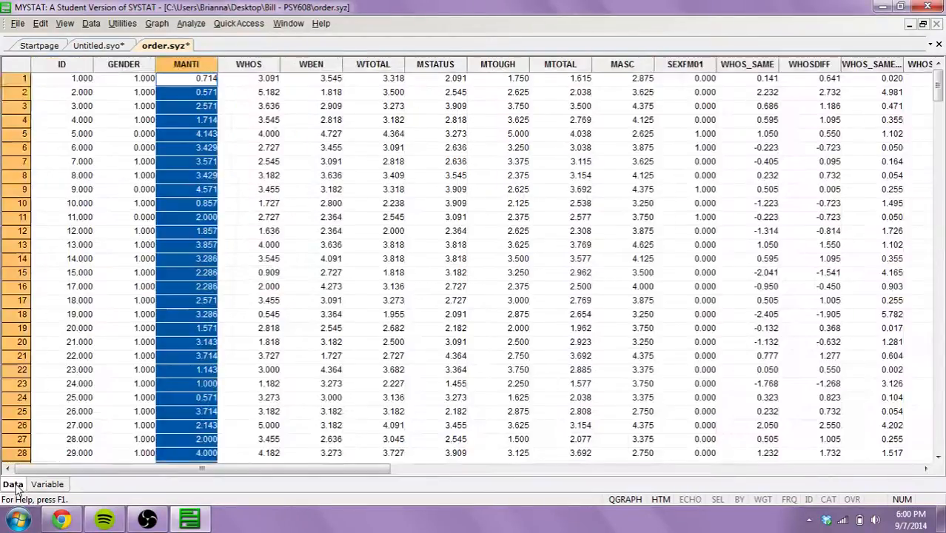
{"action": "left_click", "coordinate": [201, 79]}
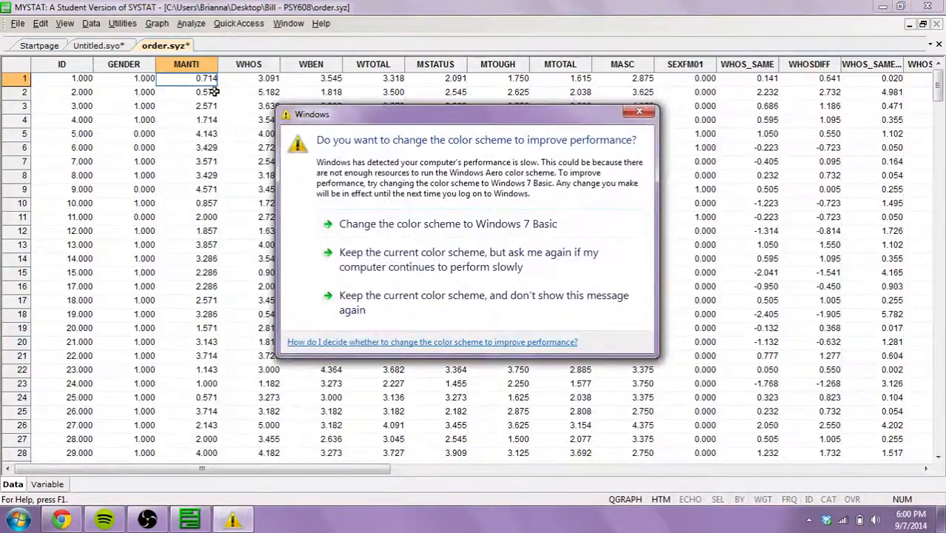
{"action": "left_click", "coordinate": [504, 299]}
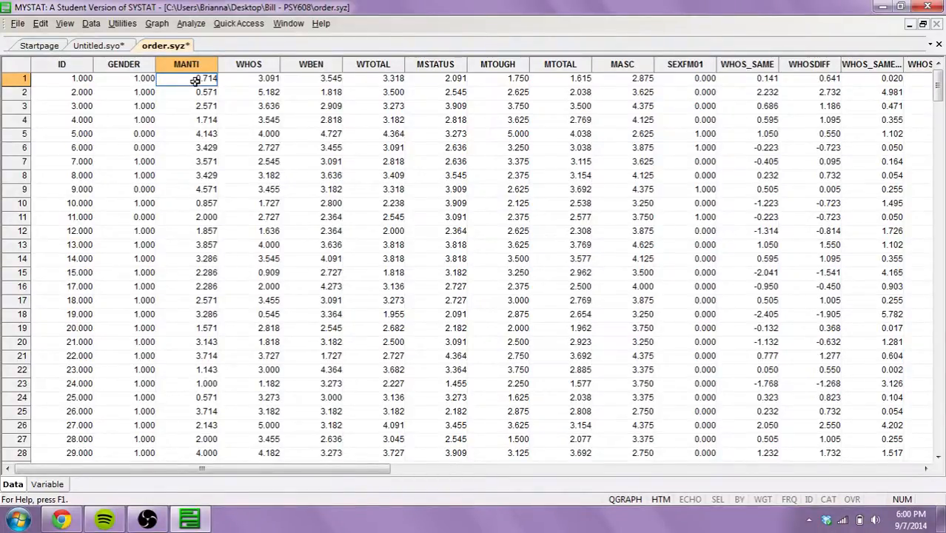
- Delete the ID variable from the data file
{"action": "left_click", "coordinate": [81, 65]}
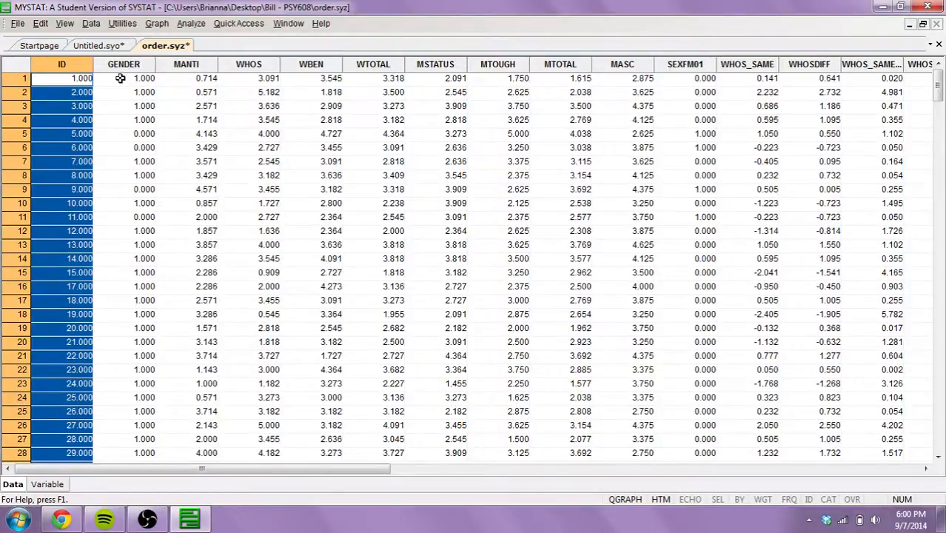
{"action": "right_click", "coordinate": [57, 68]}
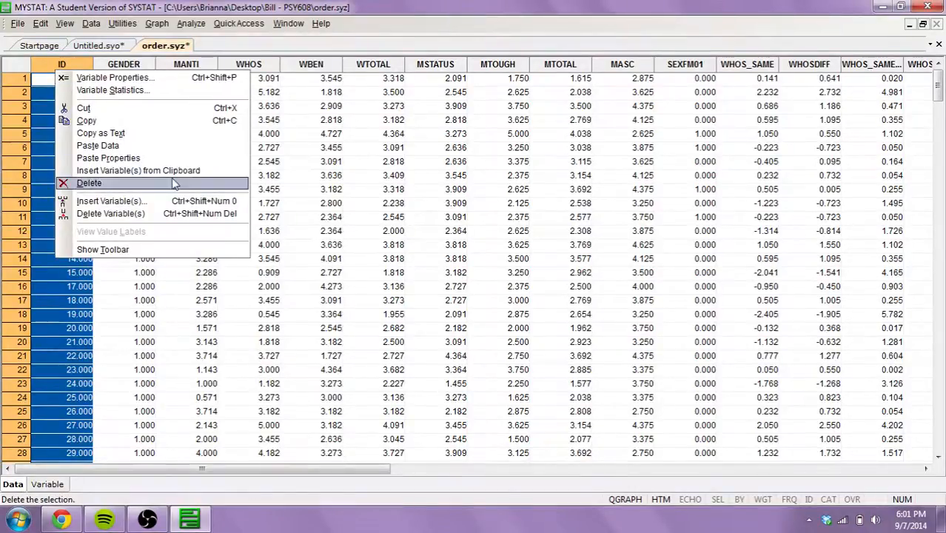
{"action": "left_click", "coordinate": [177, 214]}
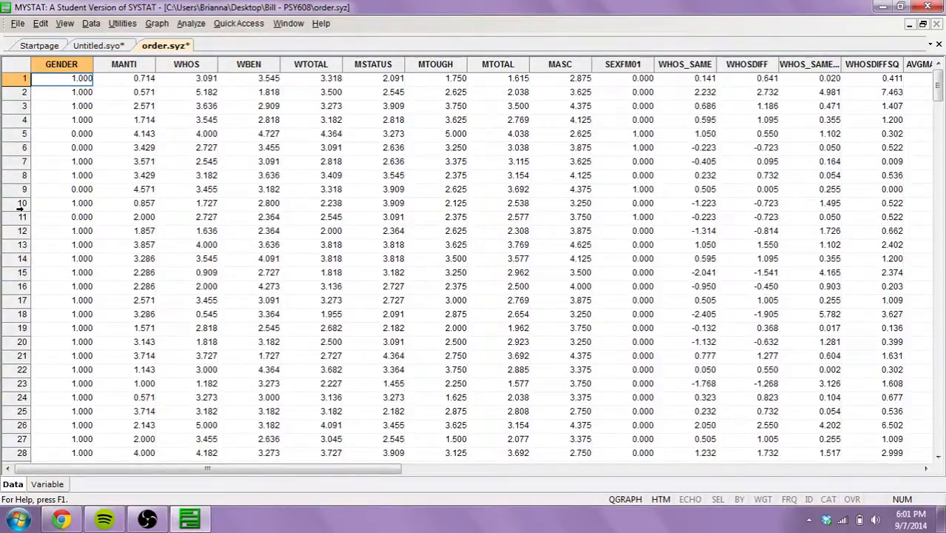
- Start a Transpose of the data file and add all variables from GENDER to AVGMASCFEM to the selected variables
{"action": "left_click", "coordinate": [93, 26]}
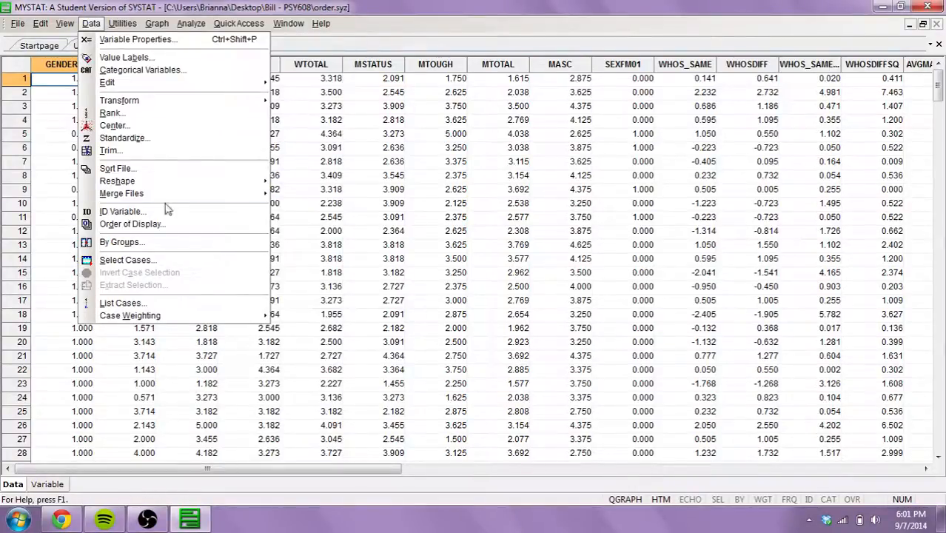
{"action": "mouse_move", "coordinate": [175, 185]}
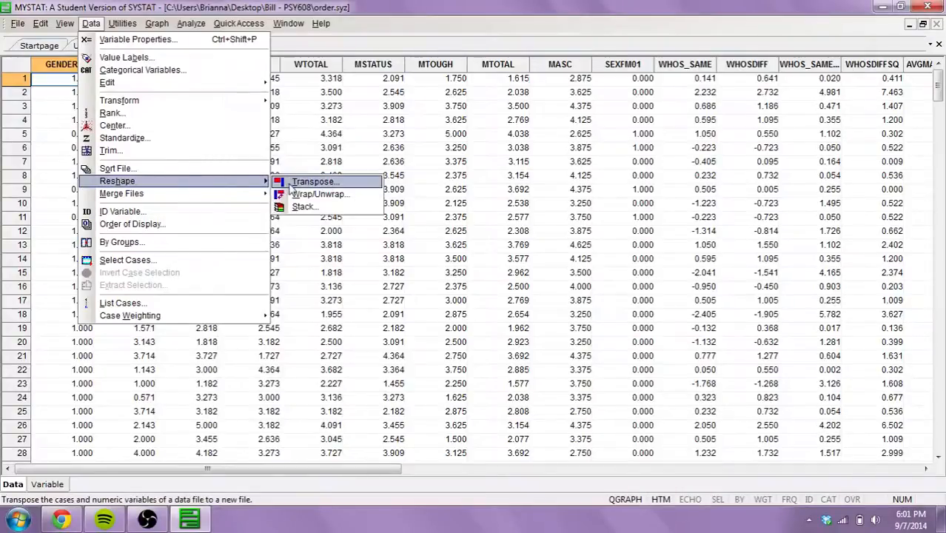
{"action": "left_click", "coordinate": [289, 185]}
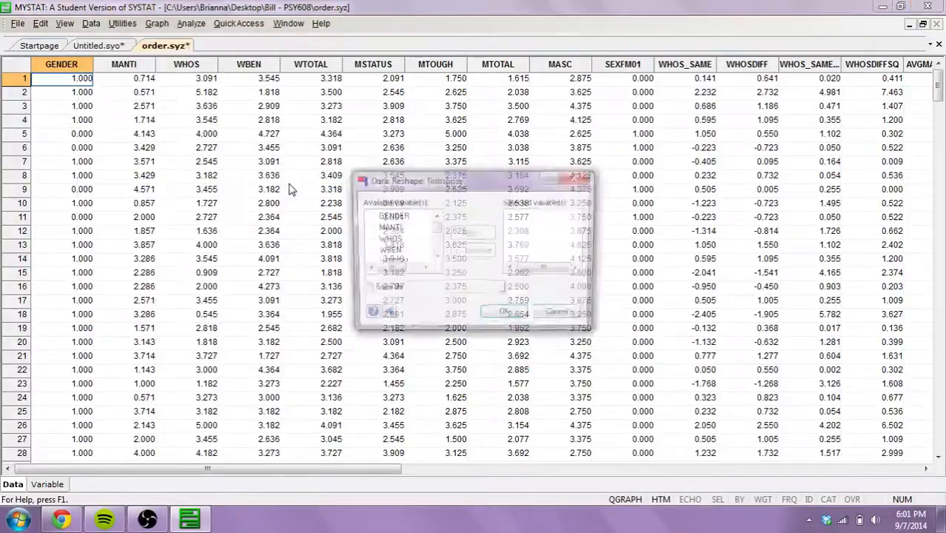
{"action": "left_click", "coordinate": [410, 216]}
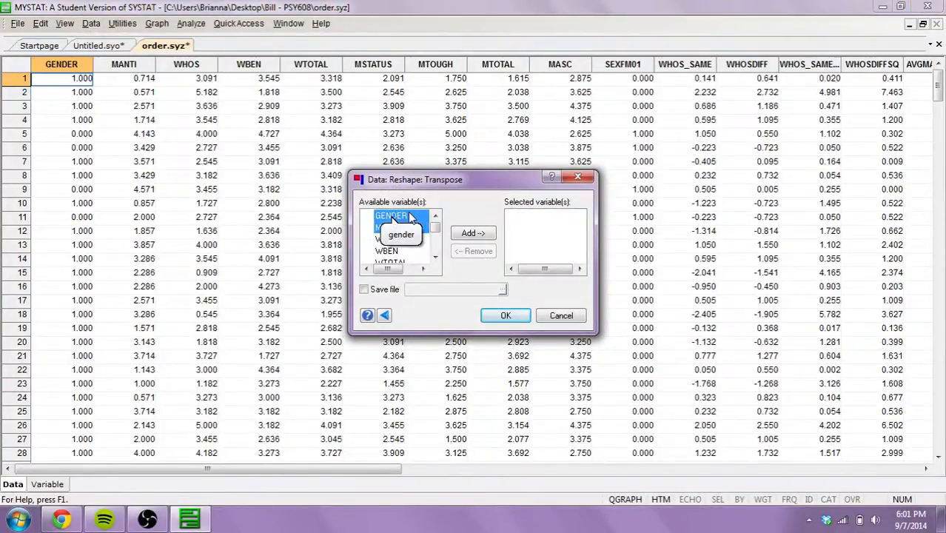
{"action": "key", "text": "shift+Down"}
{"action": "key", "text": "shift+Down"}
{"action": "key", "text": "shift+Down"}
{"action": "key", "text": "shift+Down"}
{"action": "key", "text": "shift+Down"}
{"action": "key", "text": "shift+Down"}
{"action": "key", "text": "shift+Down"}
{"action": "key", "text": "shift+Down"}
{"action": "key", "text": "shift+Down"}
{"action": "key", "text": "shift+Down"}
{"action": "key", "text": "shift+Down"}
{"action": "key", "text": "shift+Down"}
{"action": "key", "text": "shift+Down"}
{"action": "key", "text": "shift+Down"}
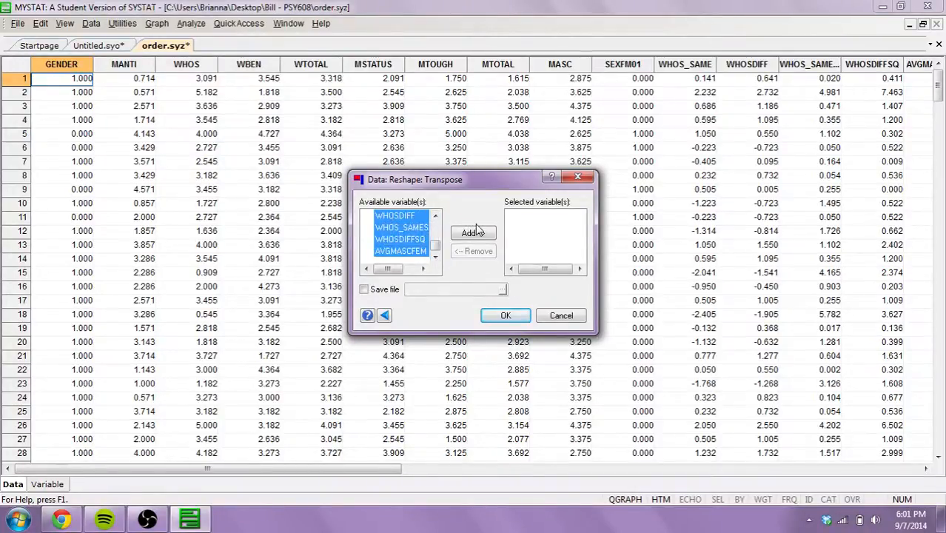
{"action": "left_click", "coordinate": [474, 234]}
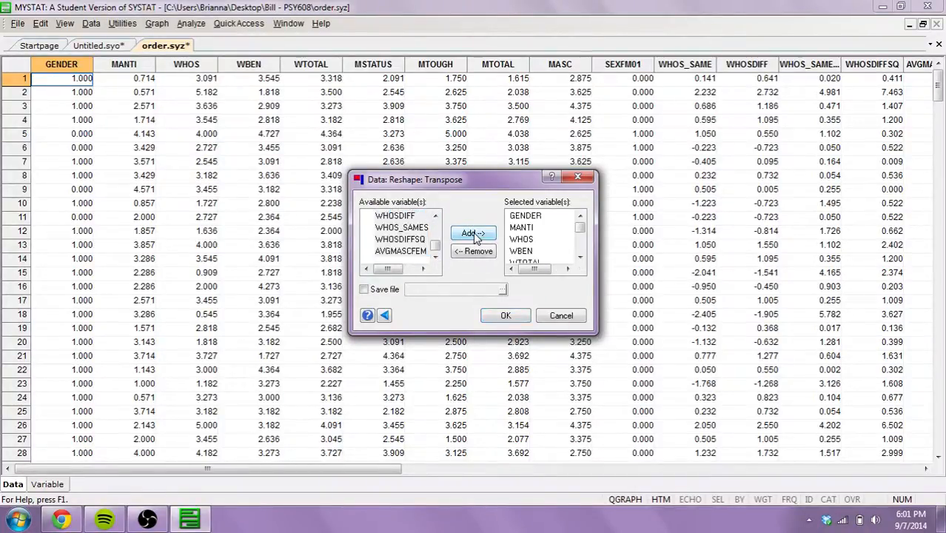
- Transpose the data into a saved file named TORDER, overwriting the existing file, and display the transposed data
{"action": "left_click", "coordinate": [365, 290]}
{"action": "left_click", "coordinate": [417, 286]}
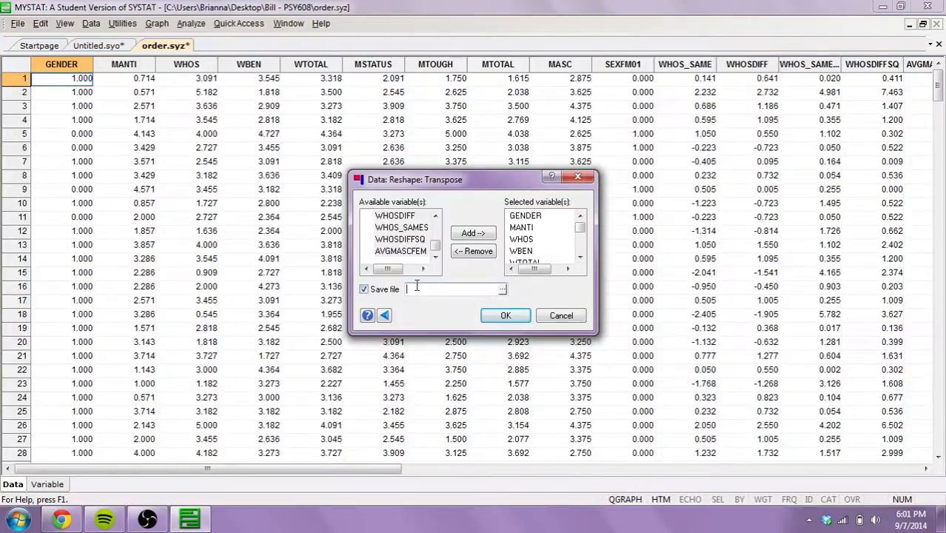
{"action": "type", "text": "TORDER"}
{"action": "left_click", "coordinate": [502, 318]}
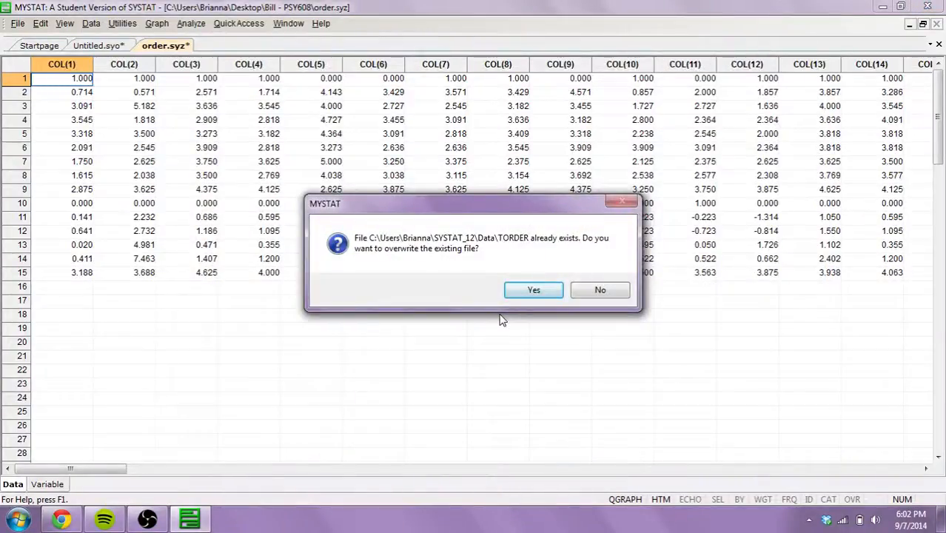
{"action": "left_click", "coordinate": [535, 291]}
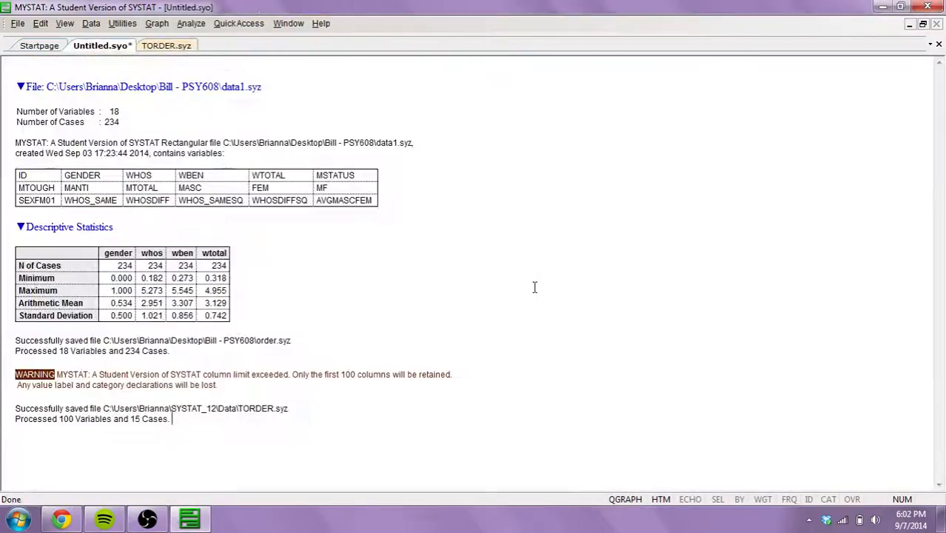
{"action": "left_click", "coordinate": [182, 49]}
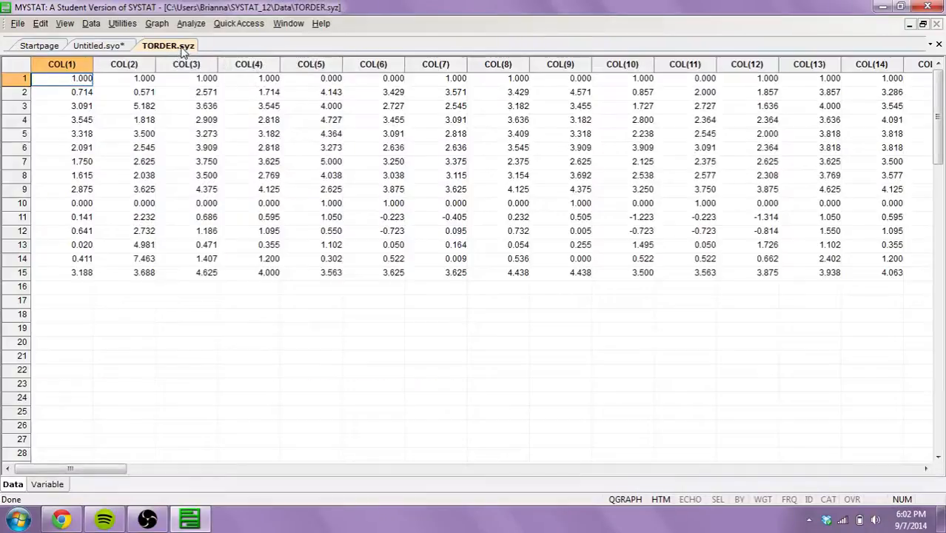